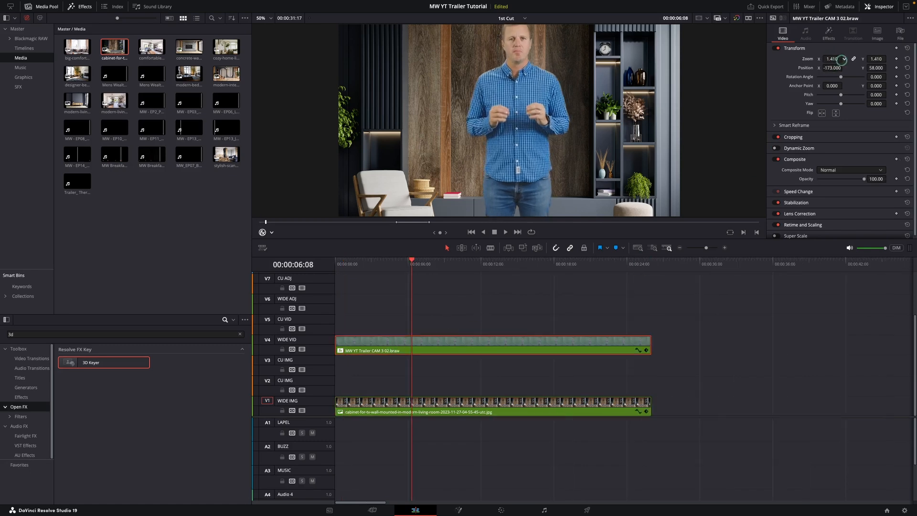
Step: Reposition the wide green-screen clip over the background with zoom 1.400, Position X about -220 and Position Y 0, and play it back
left_click(833, 67)
left_click_drag(833, 68, 809, 68)
left_click_drag(878, 68, 841, 68)
key("Home")
key("space")
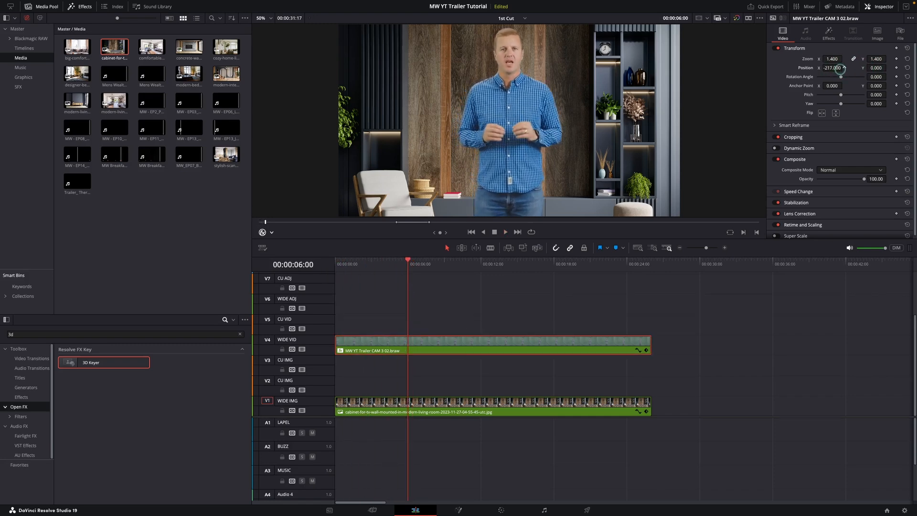
Step: Apply a Lens Blur to the wide cabinet background image in color grading, with the blur size at about 2.20
left_click(500, 510)
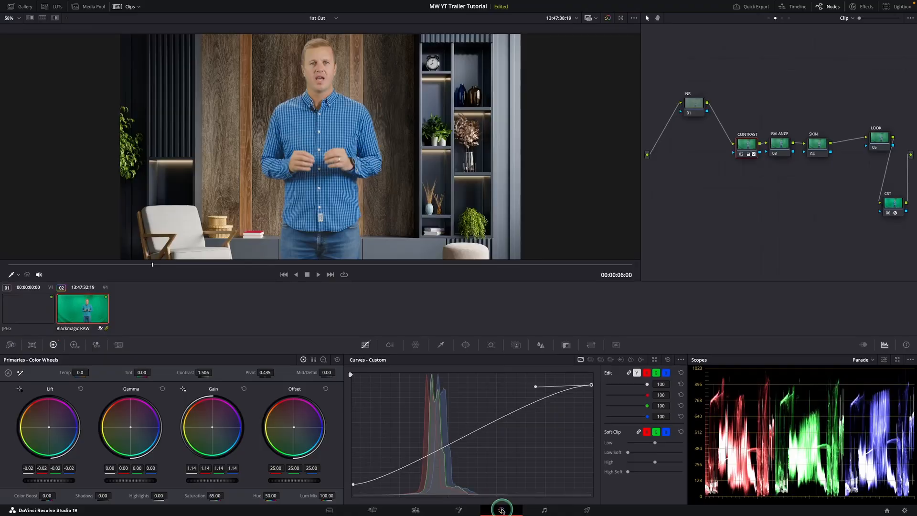
left_click(31, 311)
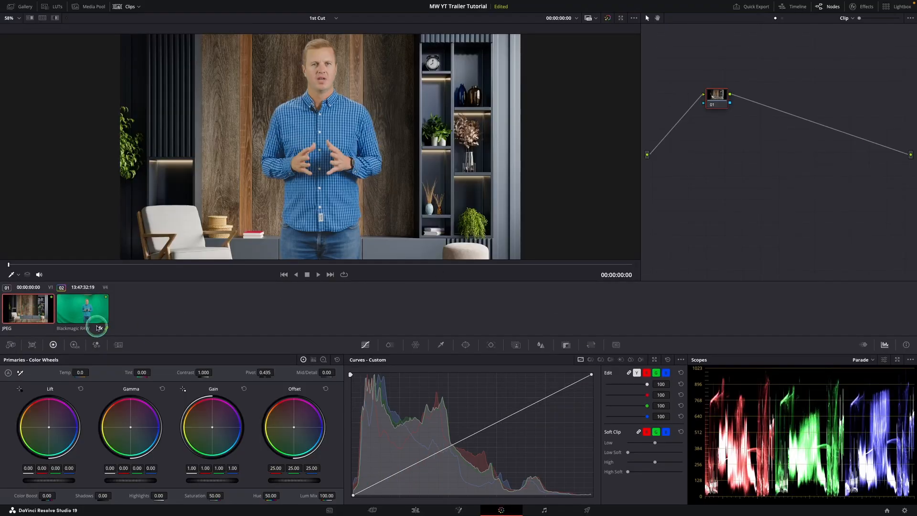
left_click(872, 12)
left_click_drag(812, 81, 692, 101)
left_click_drag(840, 102, 834, 101)
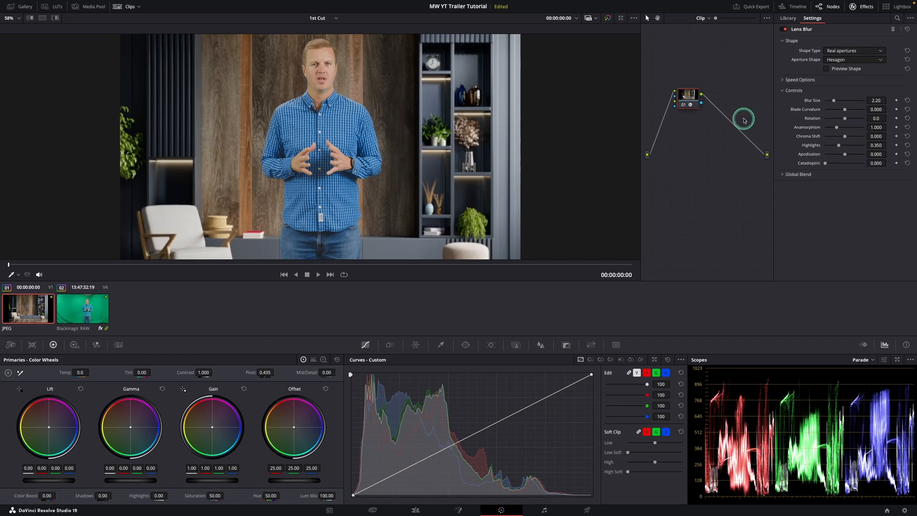
Step: Compare the wide background with and without the Lens Blur
left_click(682, 108)
left_click(682, 107)
left_click(682, 107)
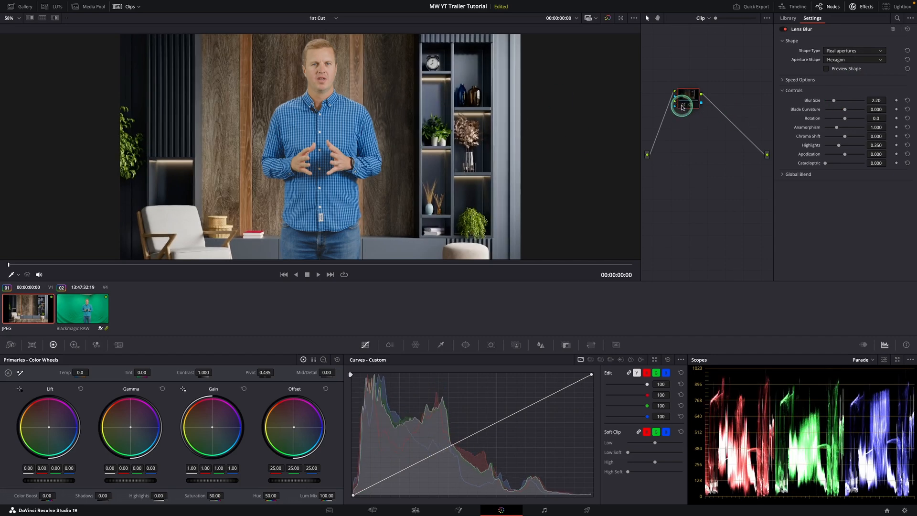
left_click(681, 108)
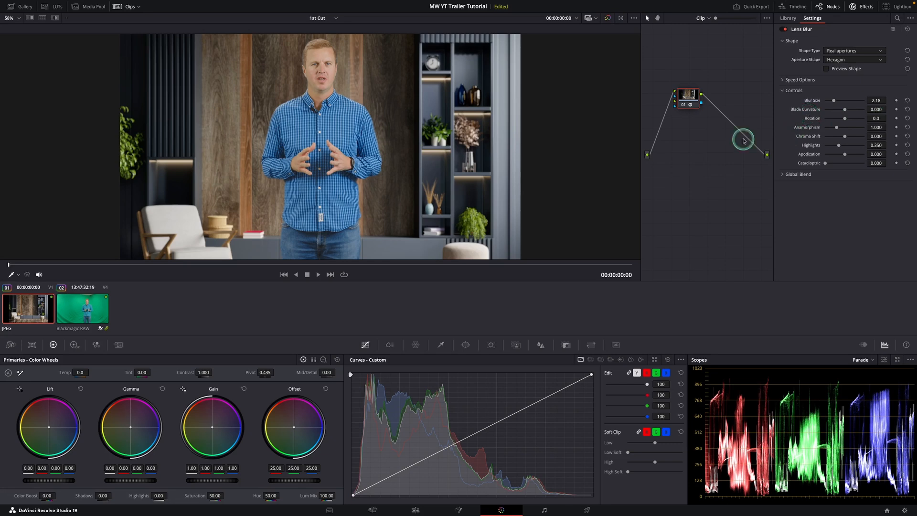
Step: Grade the wide green-screen clip by adjusting its BALANCE node and setting contrast 1.560, pivot 0.449 and lift -0.03 in the CONTRAST node
left_click(81, 311)
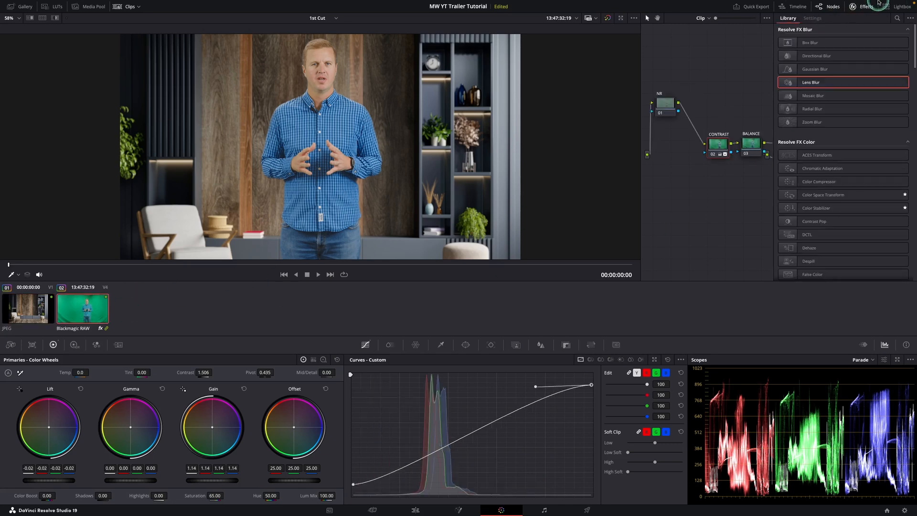
left_click(862, 6)
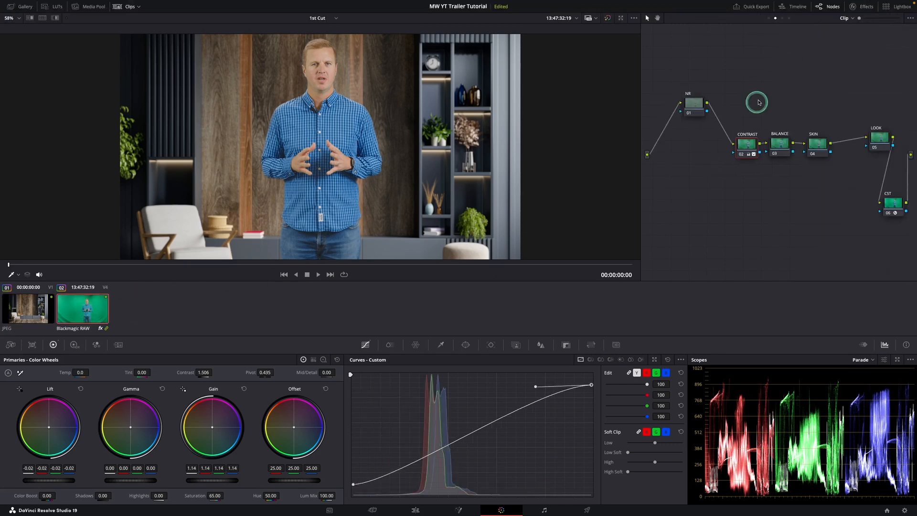
mouse_move(750, 147)
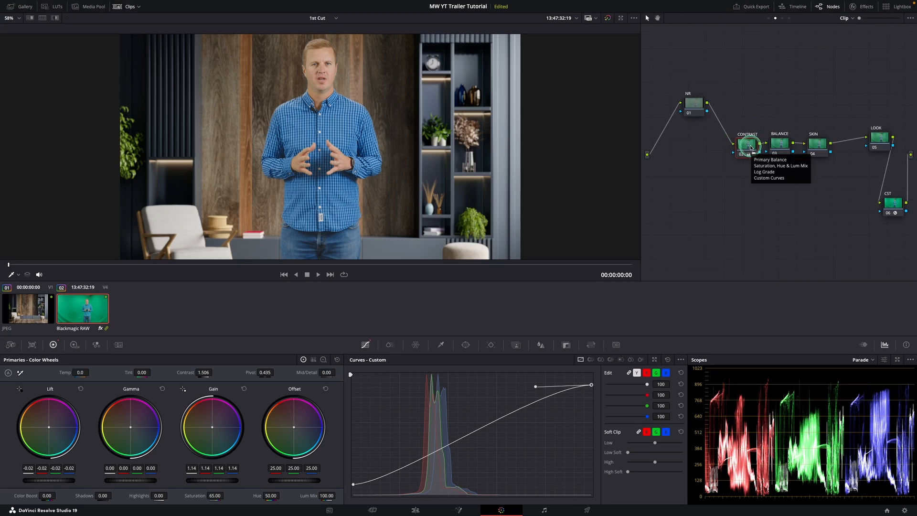
left_click(778, 143)
left_click(747, 144)
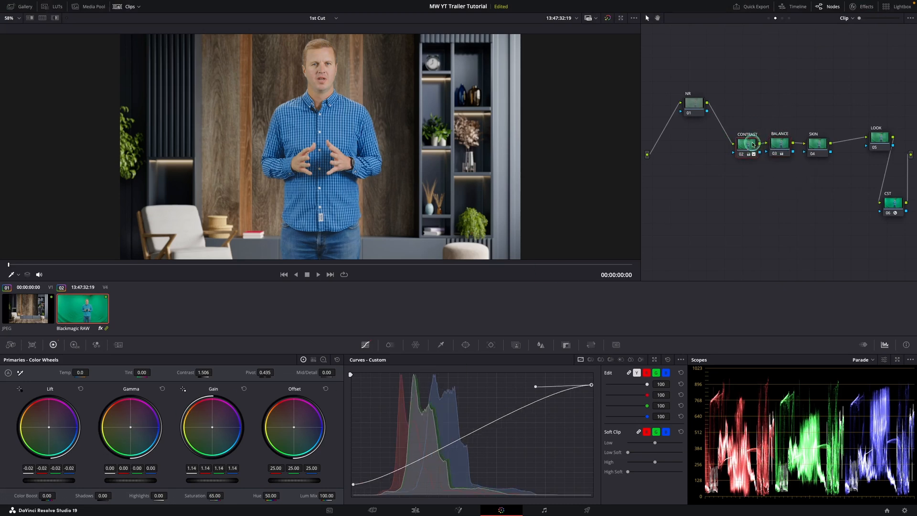
left_click_drag(69, 481, 47, 479)
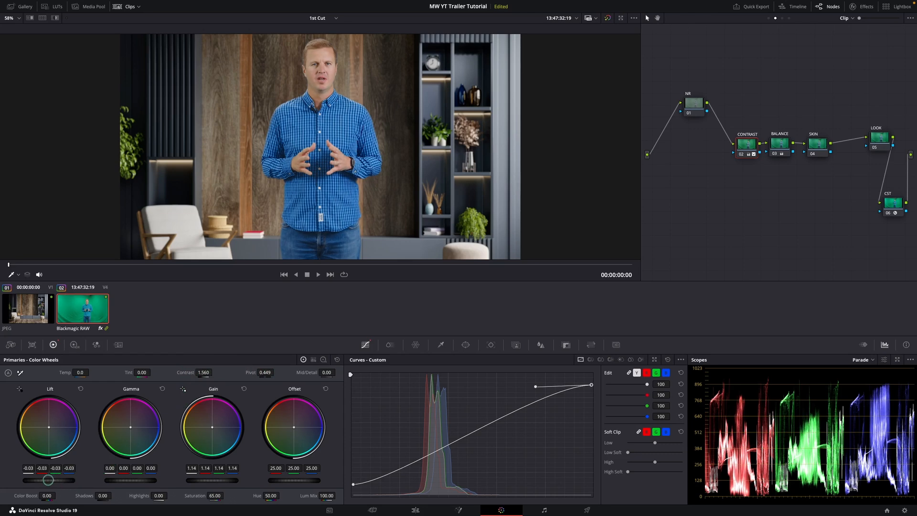
Step: Add a serial node after the SKIN node and place it below the CONTRAST node
left_click(776, 149)
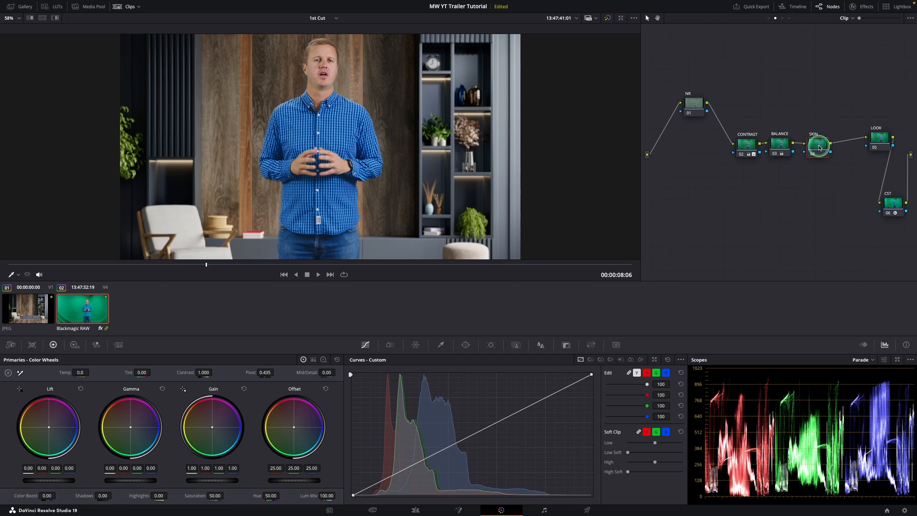
key("alt+s")
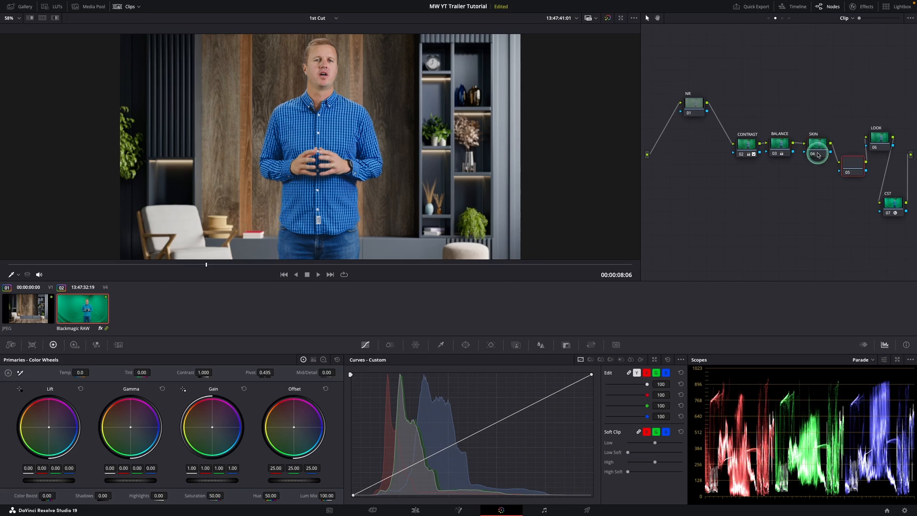
left_click_drag(854, 162, 743, 180)
Step: Cover one side of the subject with a linear window on the new node and slightly lower the custom curve's midtones there
left_click(465, 345)
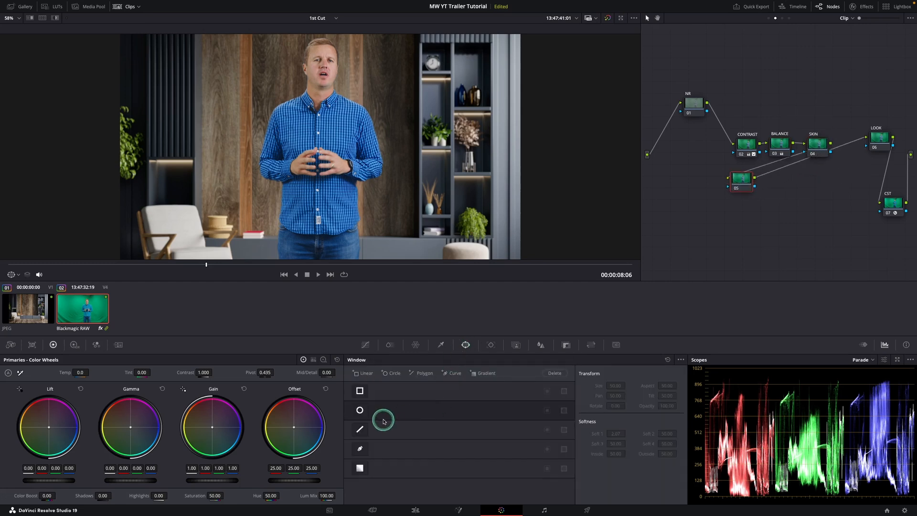
left_click(359, 391)
left_click_drag(286, 114, 243, 50)
scroll(209, 86, "down", 3)
left_click_drag(242, 191, 240, 243)
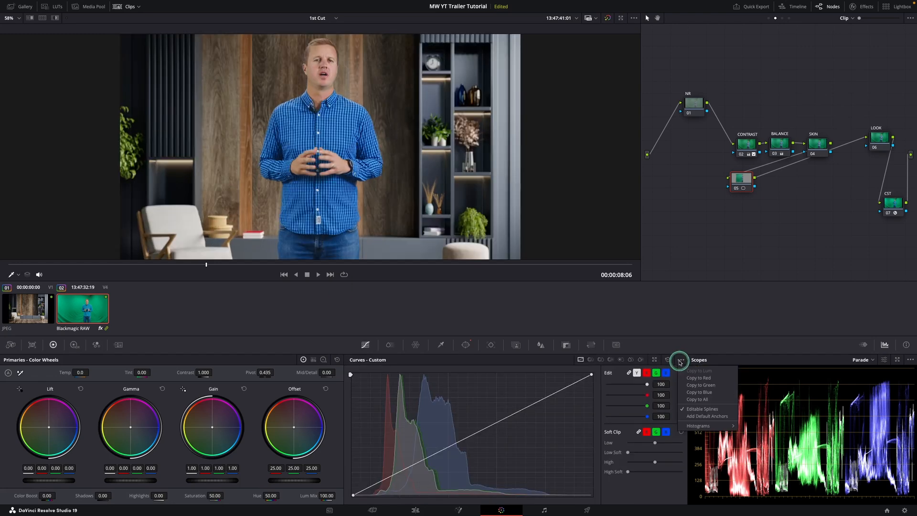
left_click_drag(467, 437, 466, 444)
key("space")
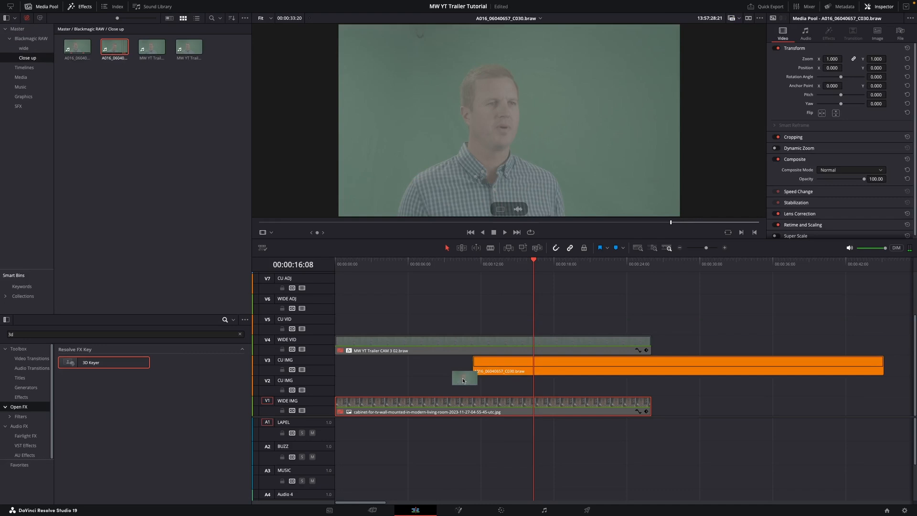
Step: Place the close-up clip A016_06040657_C030.braw at the timeline start and trim its end to match the wide clip
left_click_drag(471, 367, 333, 367)
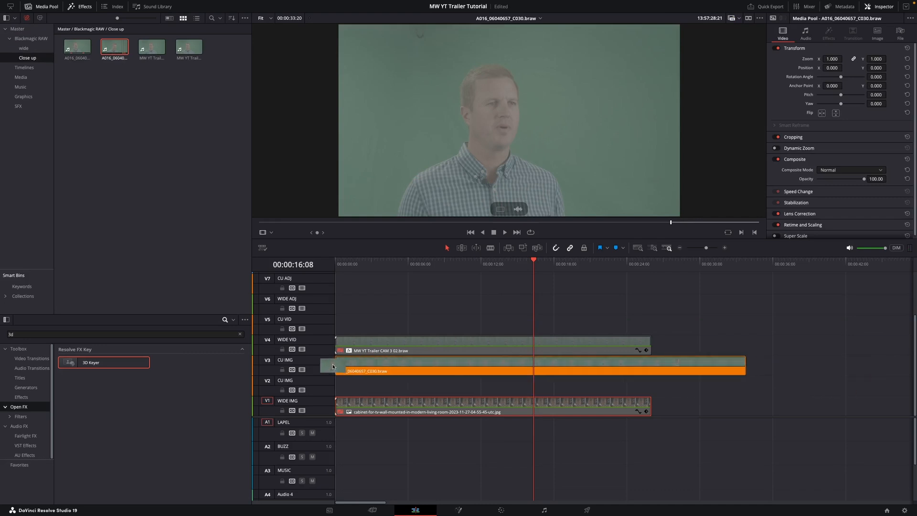
left_click_drag(744, 365, 652, 365)
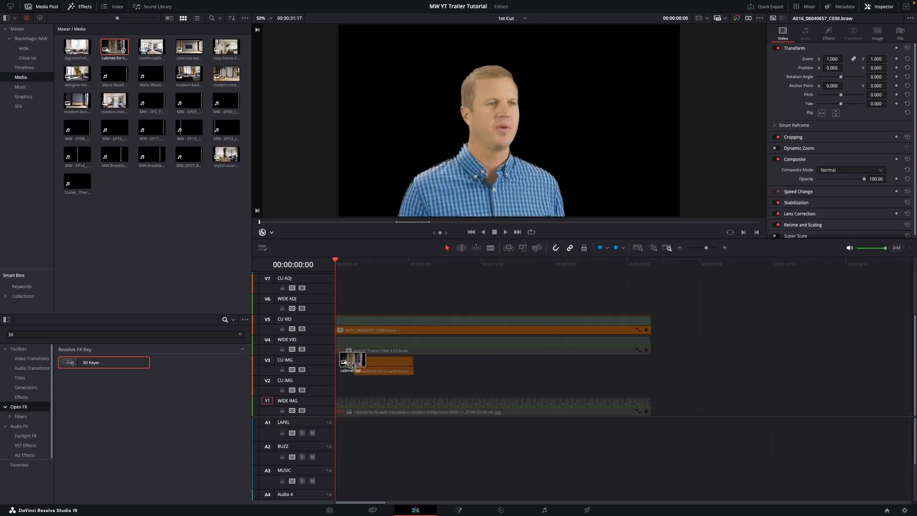
Step: Extend the cabinet image on V3 to the close-up clip's length and set its zoom to 1.600, Position X -559 and Y -302
left_click_drag(358, 368, 647, 364)
left_click_drag(829, 59, 865, 68)
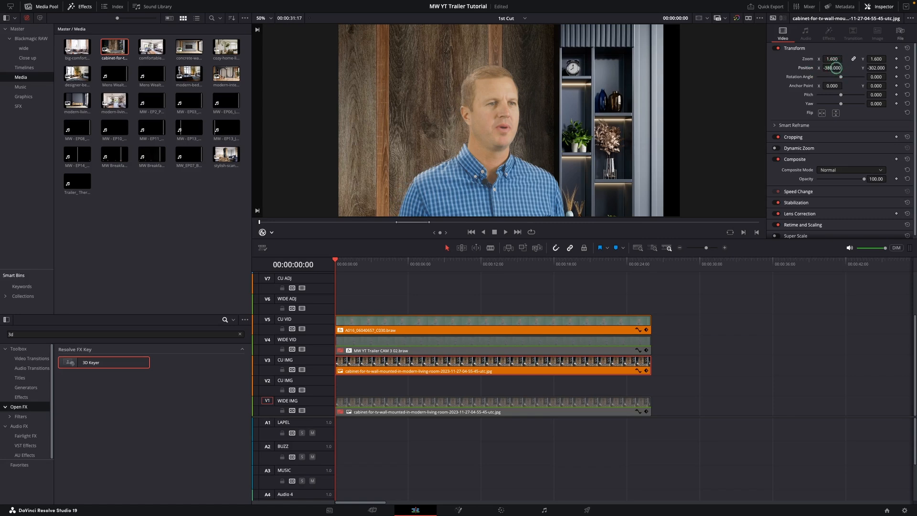
left_click_drag(835, 68, 784, 75)
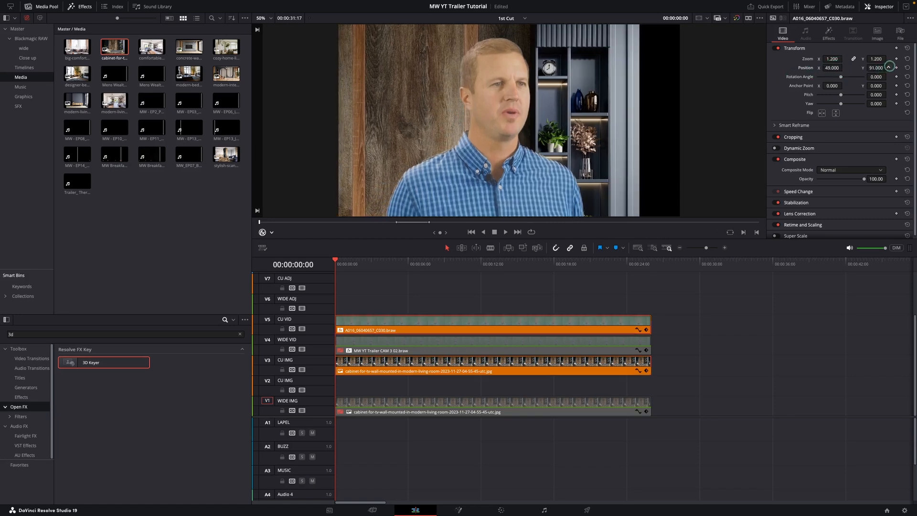
Step: Scale and position the modern living-room image on V2 so its window fills the gap beside the cabinet image on V3
left_click(428, 366)
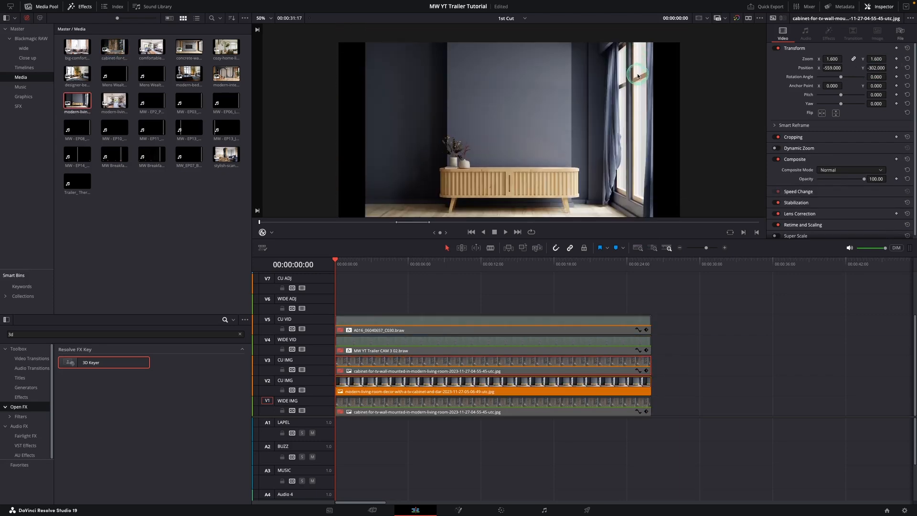
scroll(668, 72, "up", 2)
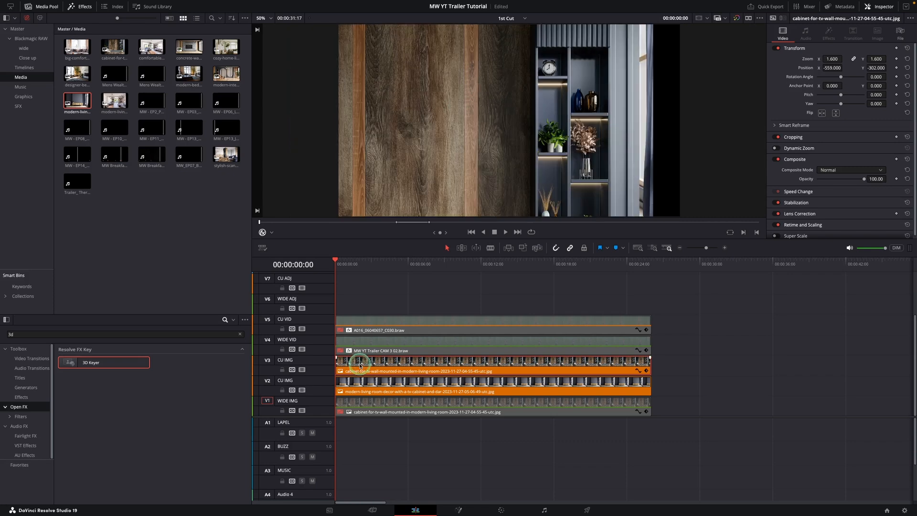
key("d")
left_click(367, 392)
left_click(378, 387)
mouse_move(833, 59)
left_mouse_down()
mouse_move(873, 59)
mouse_move(830, 68)
mouse_move(870, 67)
mouse_move(832, 66)
left_mouse_up()
Step: Adjust the V3 cabinet image's crop softness and nudge its Position X to blend its edge into the living-room image, checking it full screen
left_click(430, 361, "ctrl")
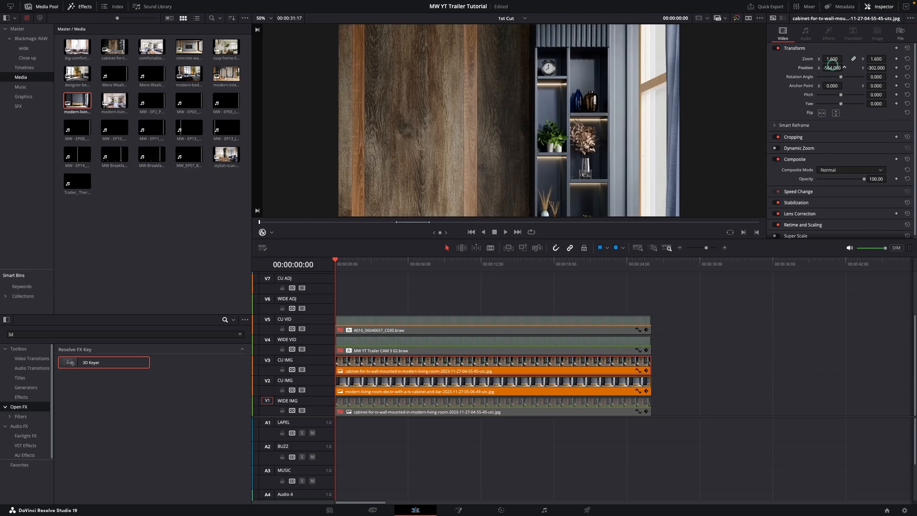
left_click(792, 137)
left_click_drag(816, 156, 816, 156)
left_click_drag(840, 184, 839, 182)
left_click_drag(832, 68, 829, 67)
left_click_drag(877, 183, 873, 180)
key("ctrl+f")
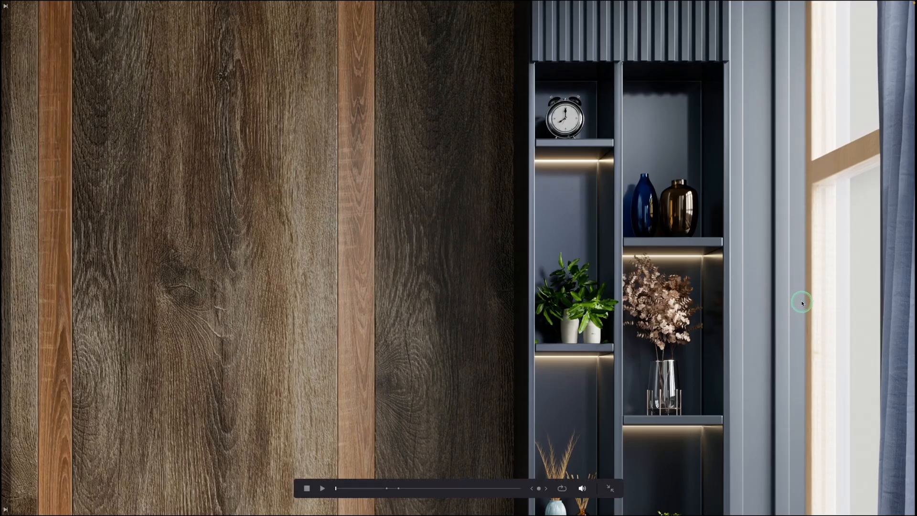
Step: Re-enable the close-up clip on V5 and open it for color grading
left_click(380, 322)
key("d")
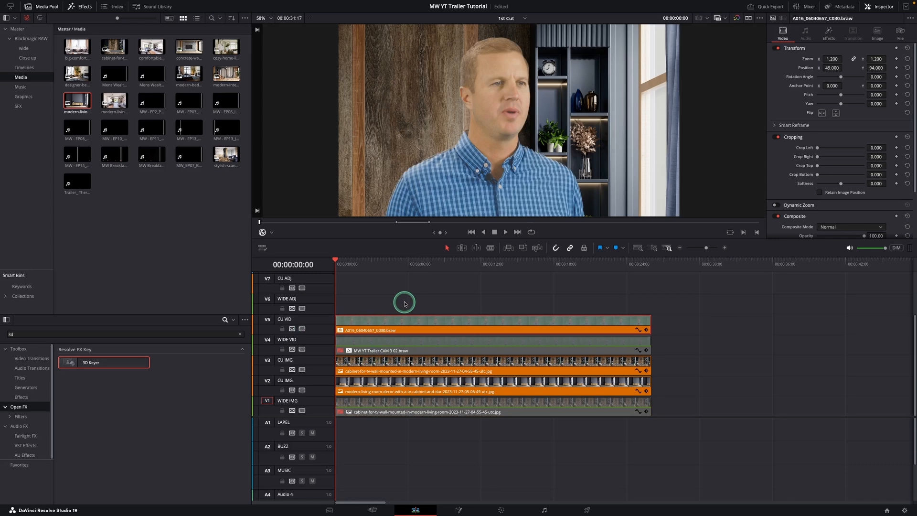
left_click(501, 509)
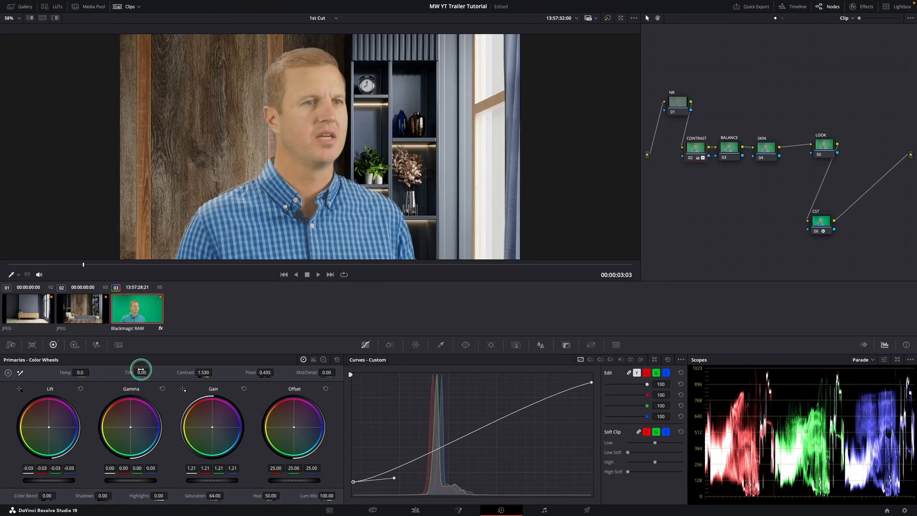
Step: Shift the offset color balance in the close-up clip's BALANCE node
left_click(729, 149)
left_click_drag(270, 447, 300, 432)
Step: In the close-up's CONTRAST node, set contrast 1.594, pivot 0.457, lift -0.04, gain 1.23 and saturation 66, and nudge the gamma balance
left_click(695, 148)
left_click_drag(207, 375, 213, 374)
left_click_drag(62, 481, 54, 480)
left_click_drag(231, 480, 238, 481)
left_click_drag(130, 431, 137, 429)
left_click_drag(264, 372, 269, 373)
left_click_drag(55, 480, 53, 480)
left_click_drag(217, 495, 221, 496)
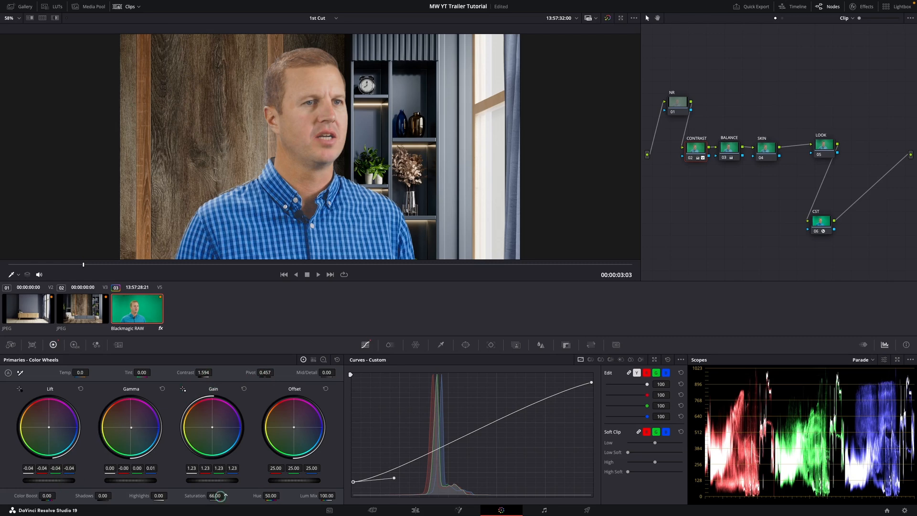
Step: Play back the close-up clip to check the grade
key("space")
key("space")
left_click_drag(212, 428, 212, 428)
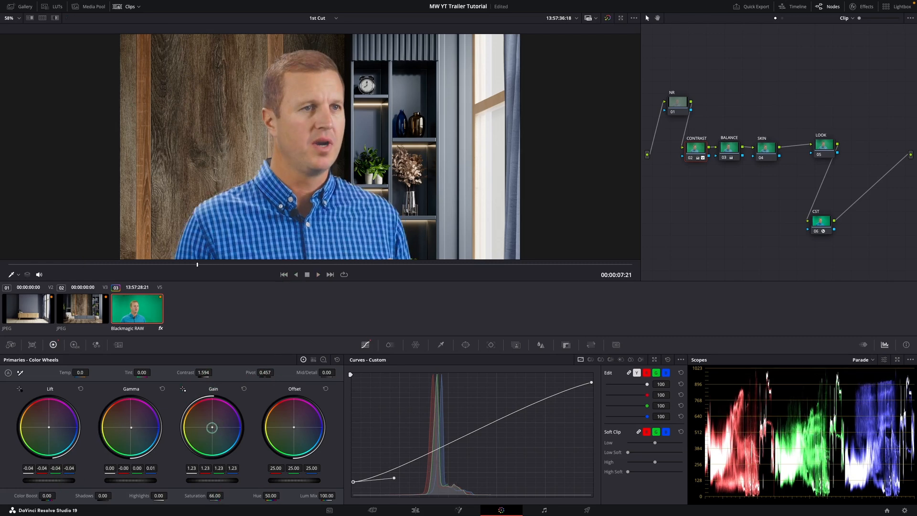
key("space")
key("space")
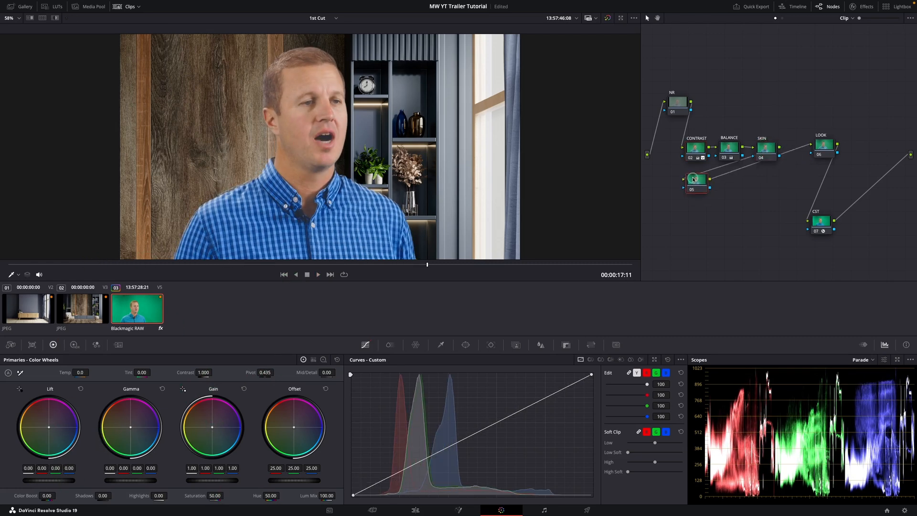
Step: Cover one side of the close-up subject with a softened linear window on node 05 and slightly lower the custom curve there
scroll(294, 109, "down", 2)
left_click_drag(294, 109, 191, 114)
left_click_drag(228, 91, 226, 36)
left_click_drag(227, 180, 228, 253)
left_click_drag(148, 145, 133, 145)
left_click_drag(611, 396, 623, 400)
left_click_drag(320, 145, 325, 145)
left_click(366, 344)
left_click_drag(474, 433, 442, 451)
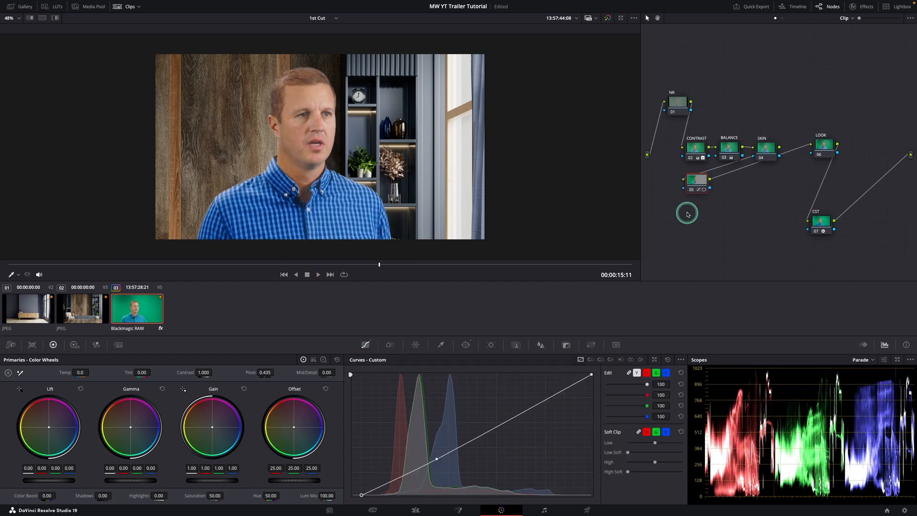
Step: Apply a Lens Blur with a blur size of about 2.30 to the close-up's cabinet background image
left_click(84, 309)
left_click(871, 9)
left_click_drag(832, 80, 687, 95)
left_click_drag(842, 102, 833, 98)
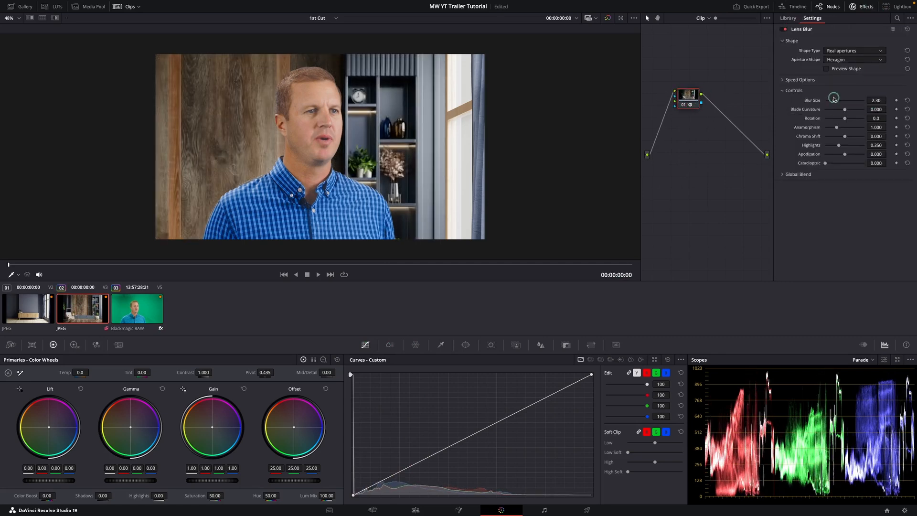
Step: Apply a matching Lens Blur to the living-room image behind the close-up and reduce its blur size
left_click(38, 308)
left_click_drag(822, 81, 691, 98)
left_click_drag(839, 100, 833, 100)
Step: Compare the close-up's cabinet background with and without the Lens Blur and play back the composite
key("space")
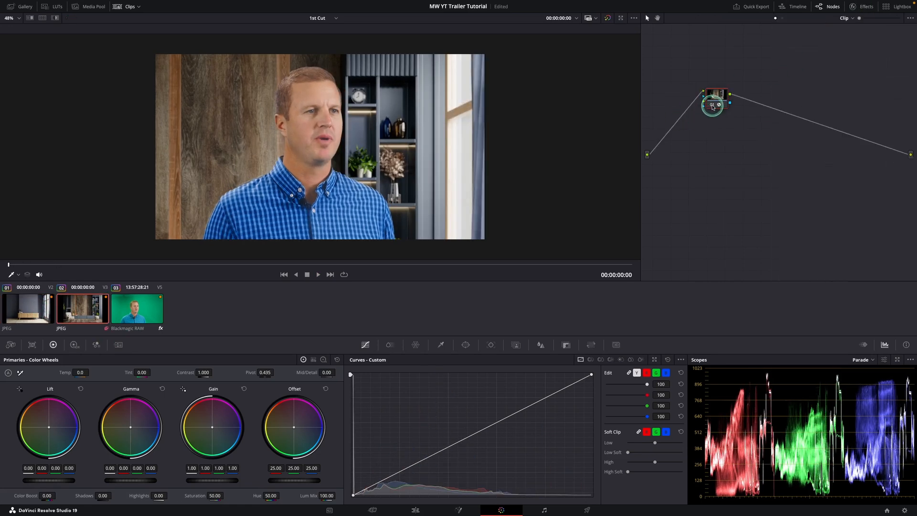
left_click(712, 105)
left_click(712, 105)
left_click(712, 105)
key("space")
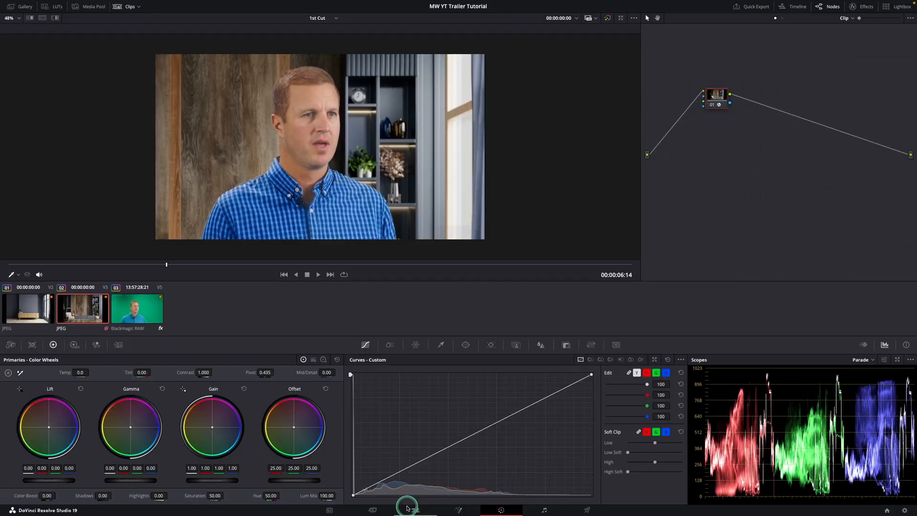
Step: Back in editing, disable the close-up clips, enable the wide-shot clips and cut all stacked clips at 00:00:03:20
left_click(414, 509)
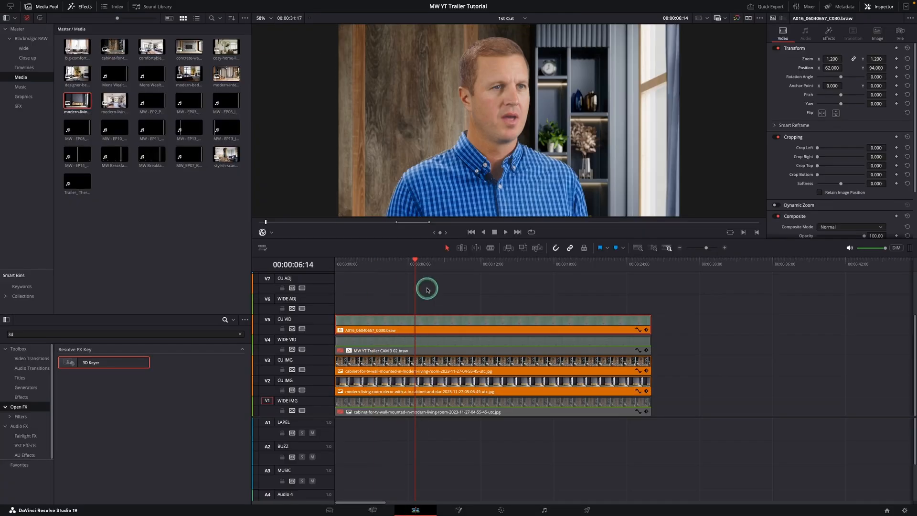
left_click_drag(411, 305, 415, 412)
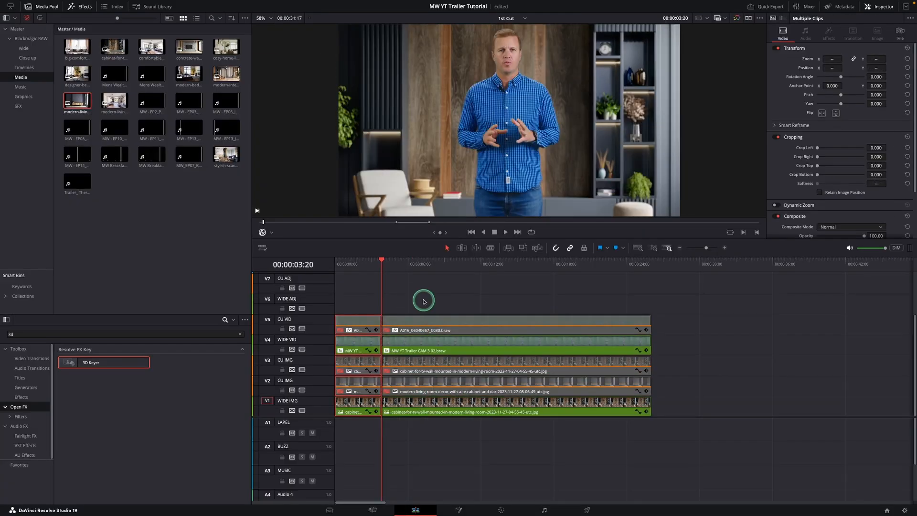
Step: Cut all stacked clips at 00:00:07:17 and select the segment between the two cuts
key("space")
key("space")
left_click_drag(466, 300, 472, 420)
key("super+b")
left_click_drag(410, 306, 405, 401)
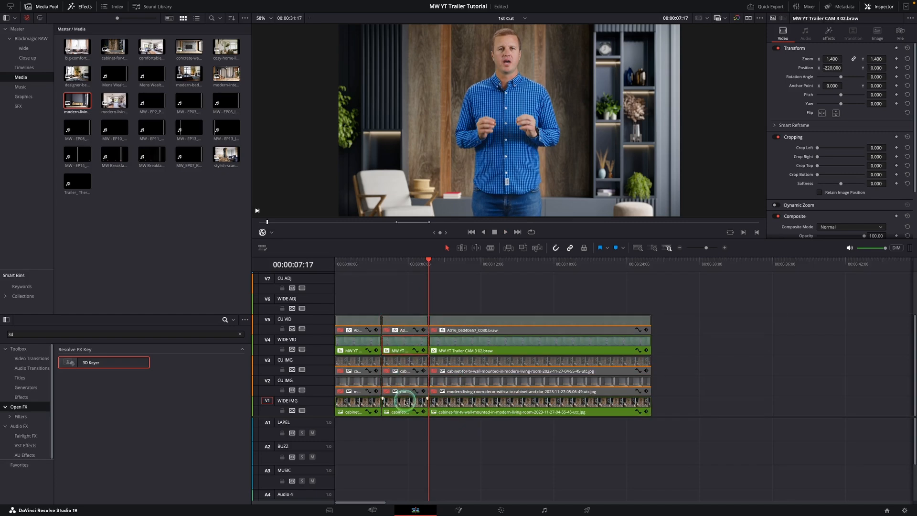